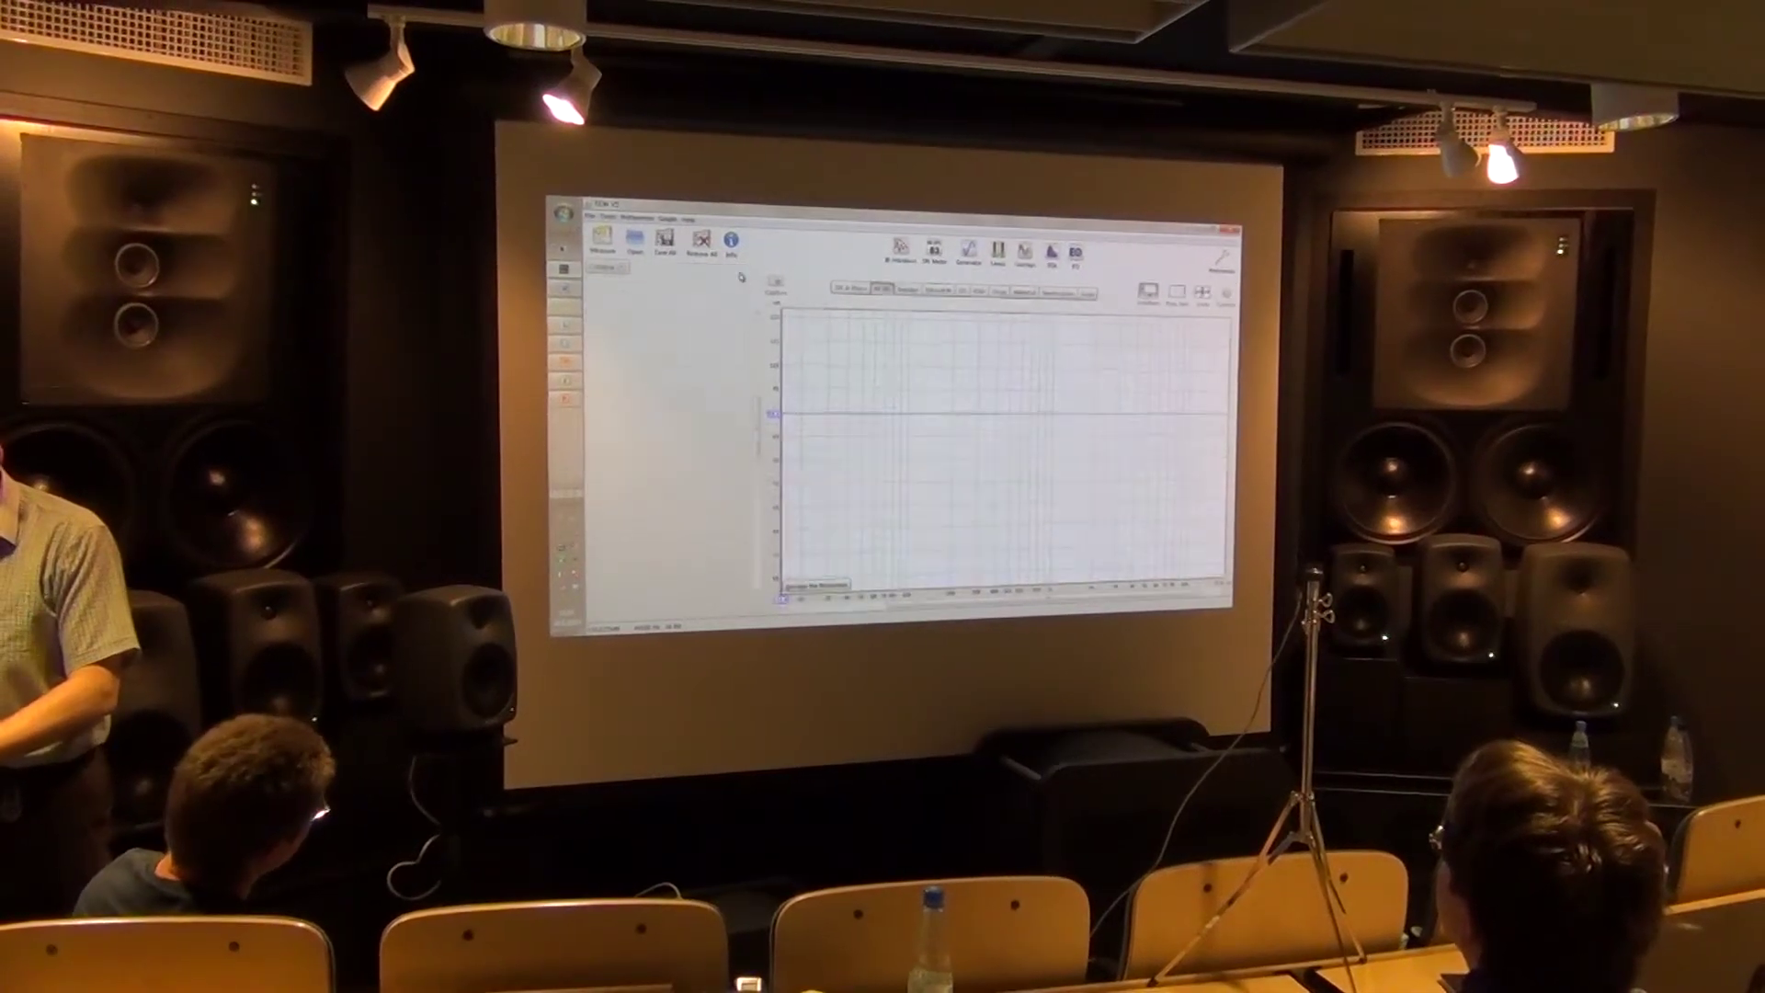
Run a frequency sweep of the speaker and subwoofer system from the Make a measurement dialog
left_click(602, 242)
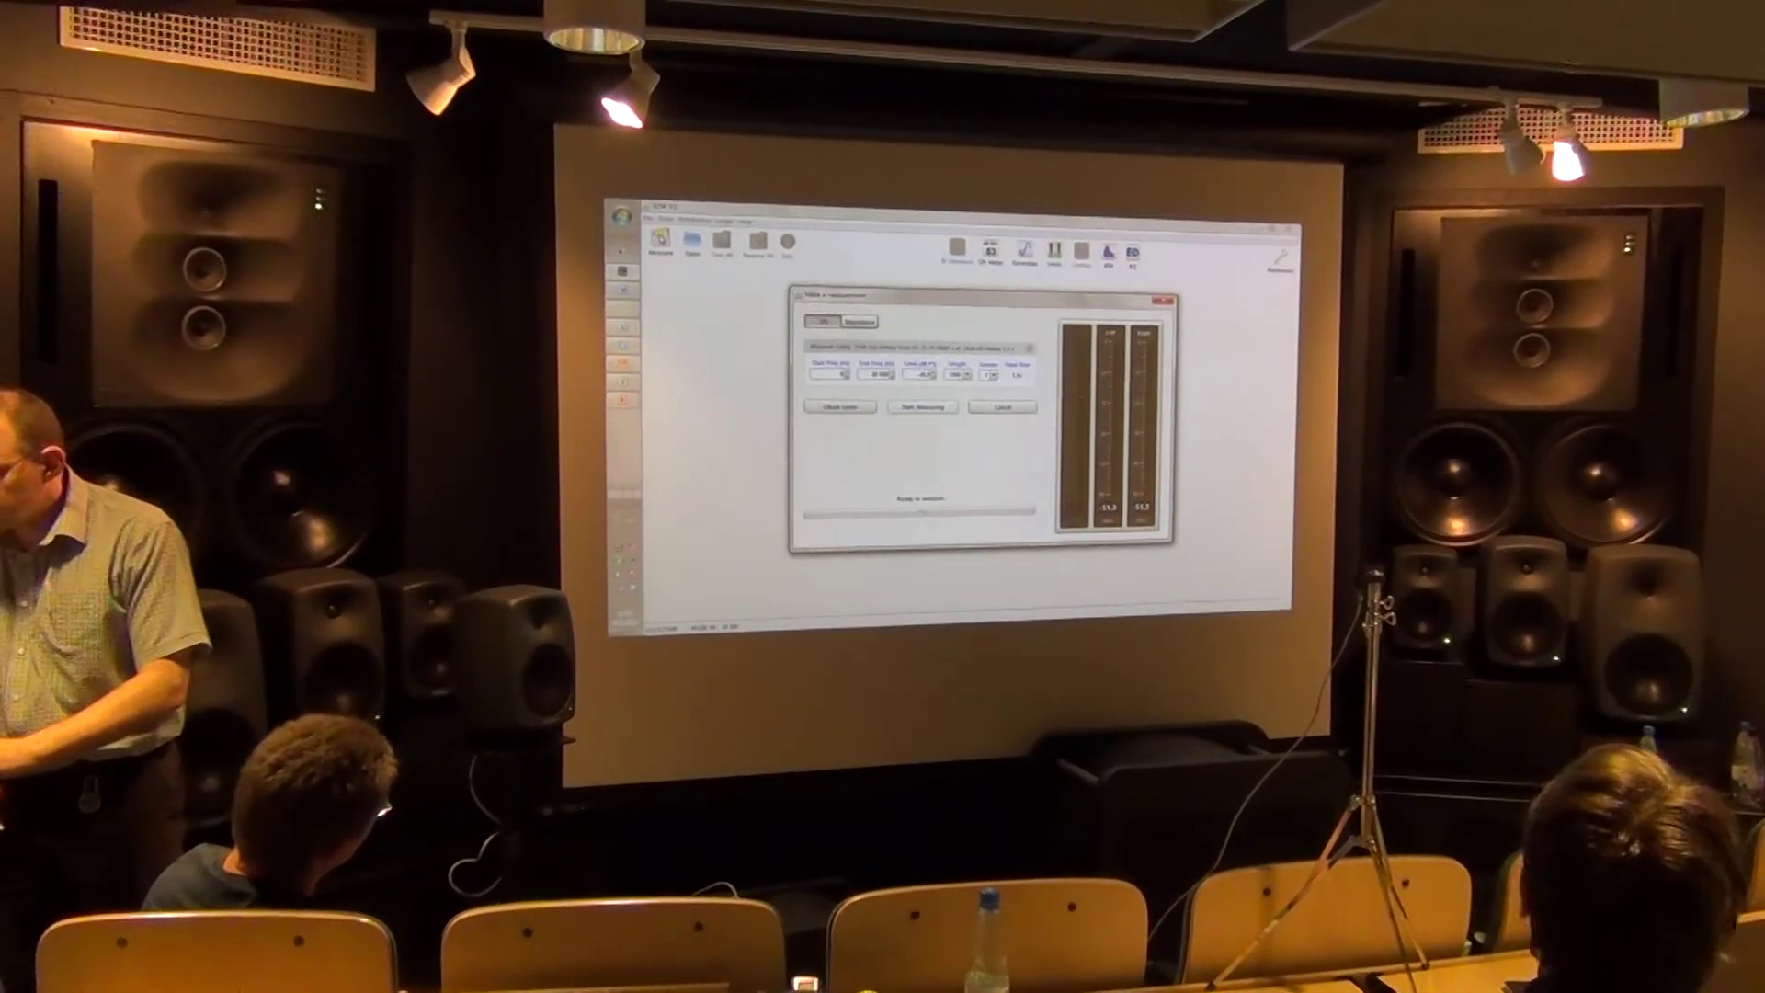
left_click(922, 407)
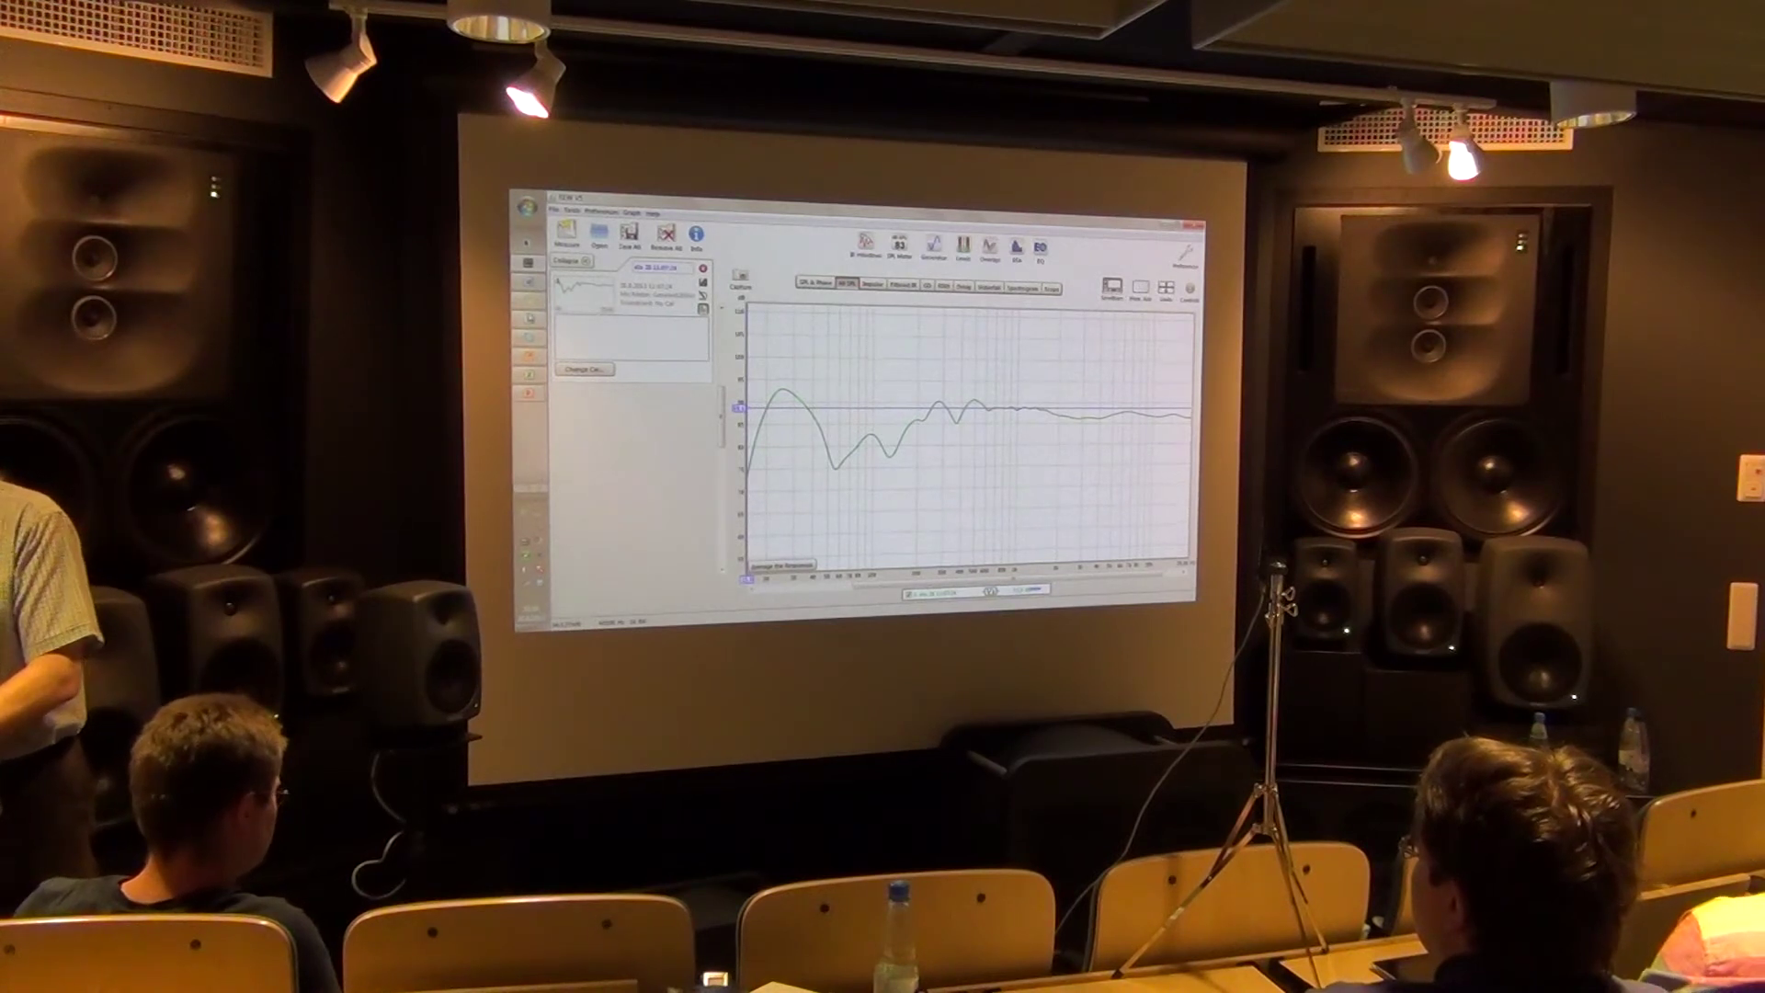
Run a second frequency sweep after the subwoofer phase change to overlay the first curve
key("ctrl+m")
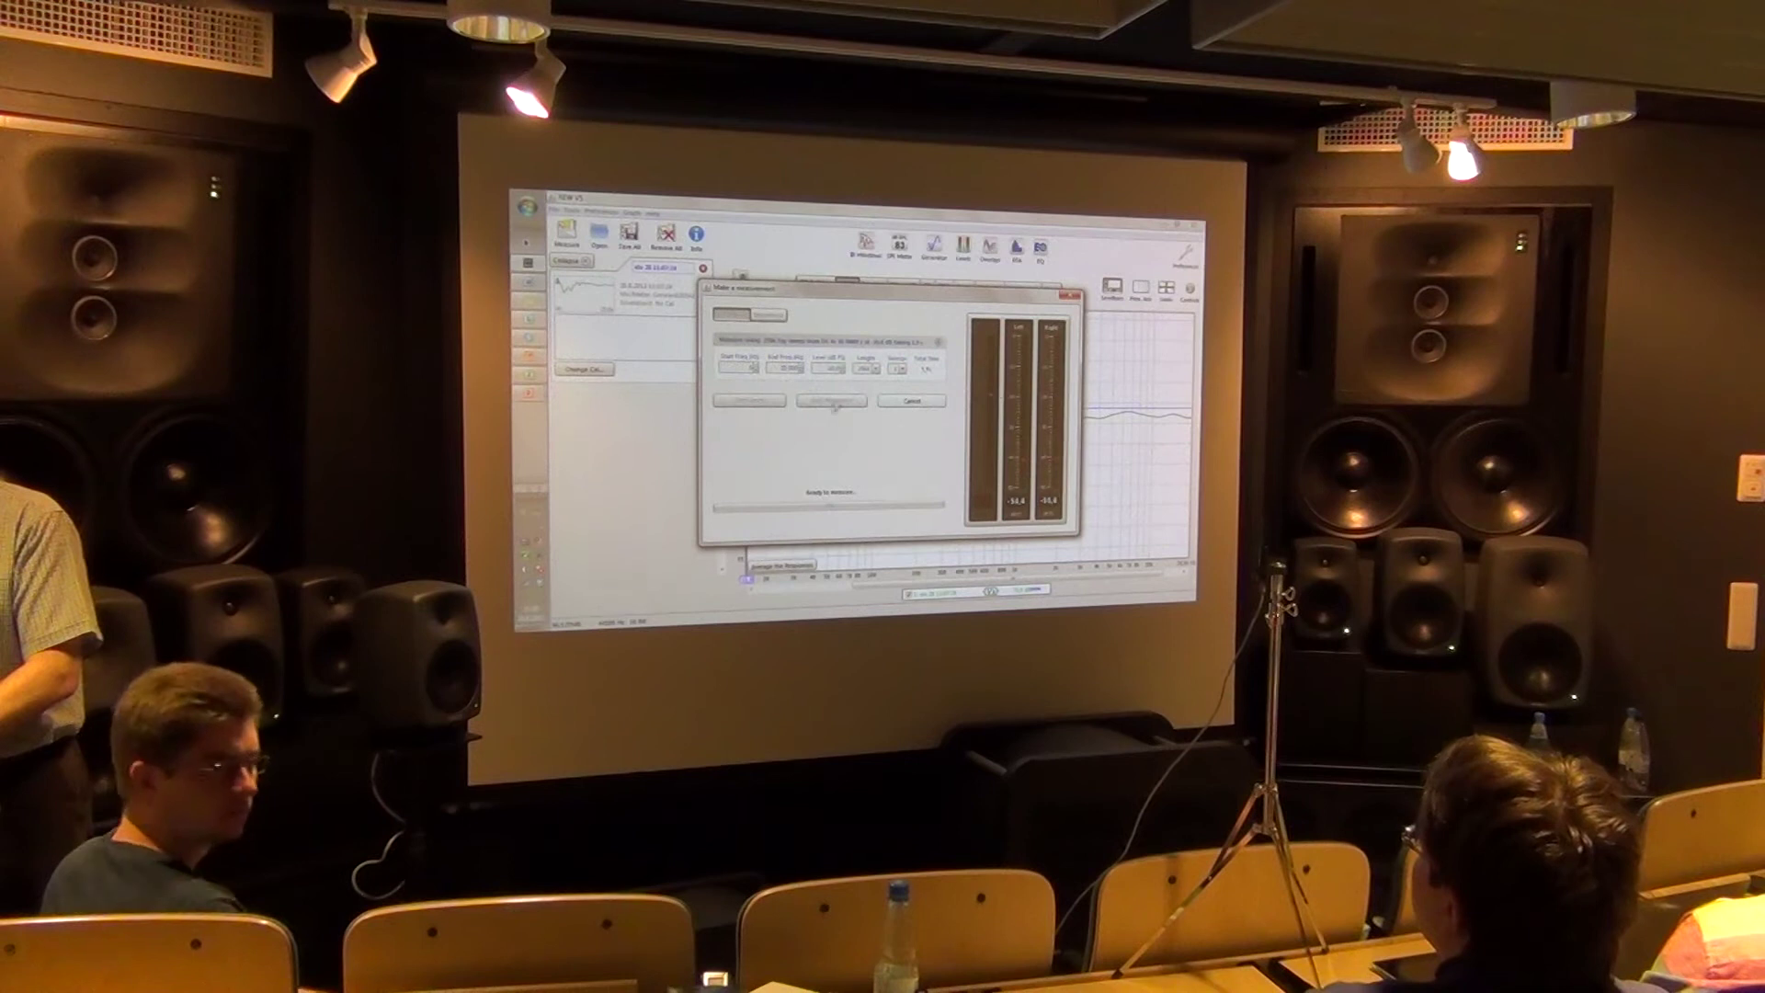
left_click(833, 404)
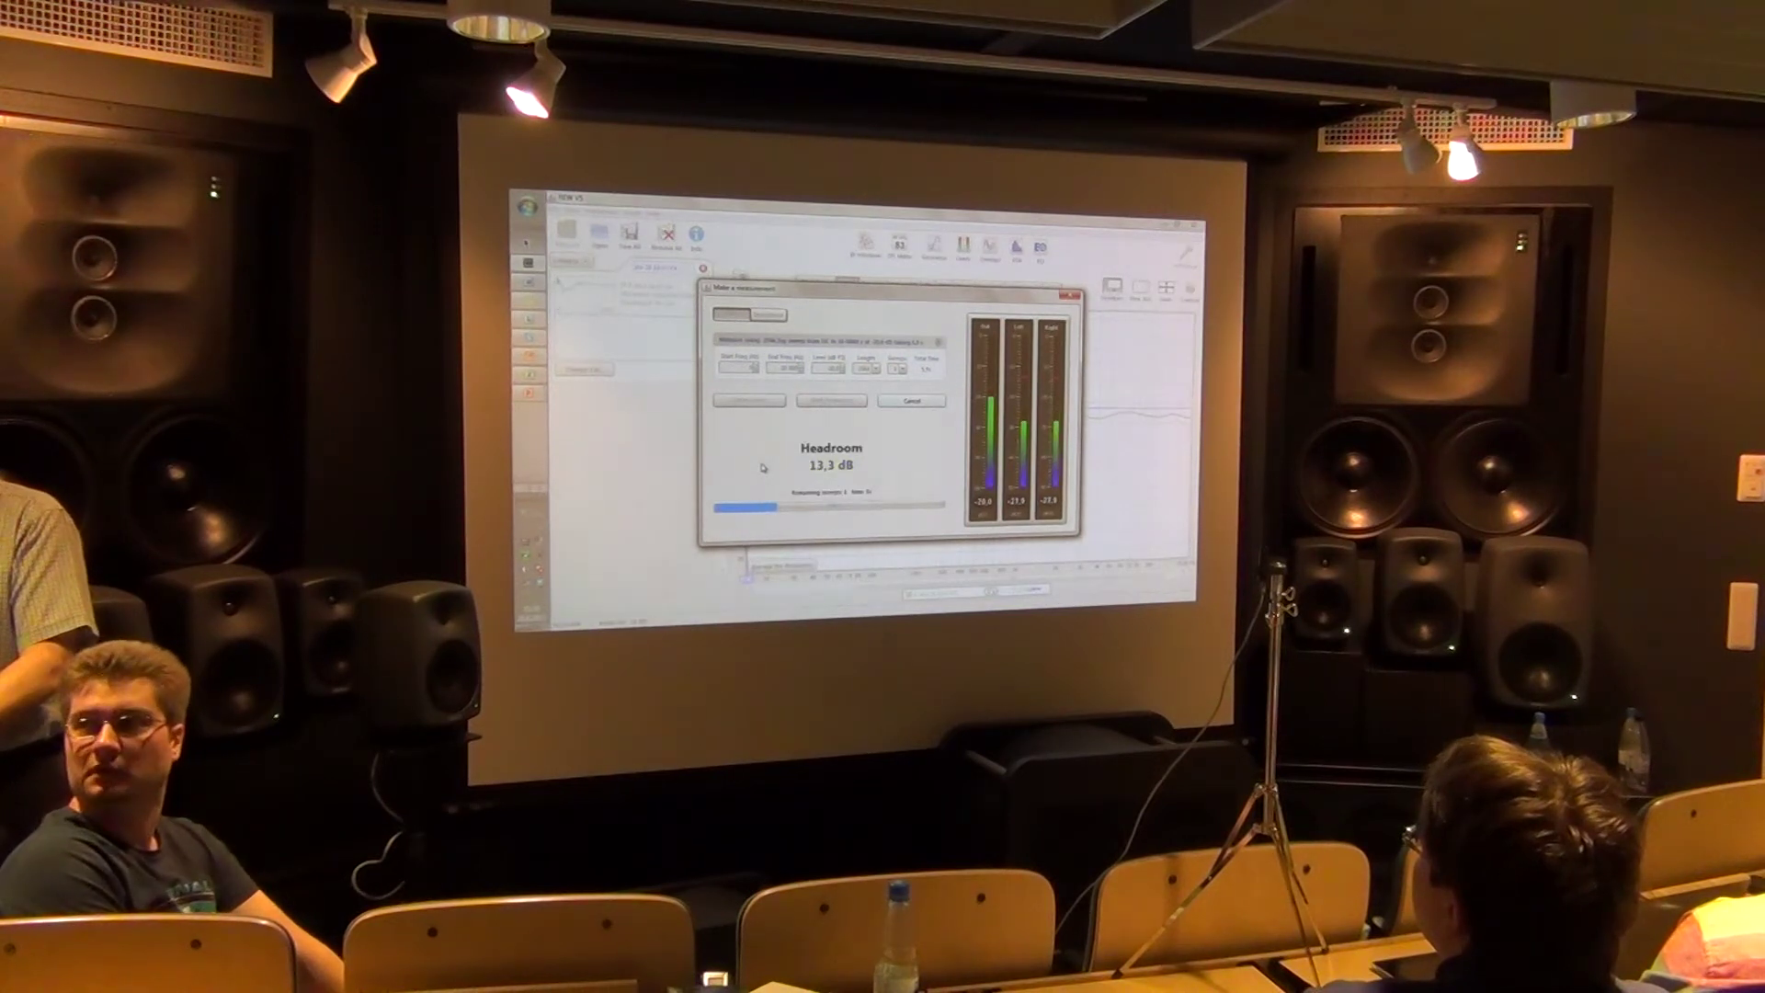